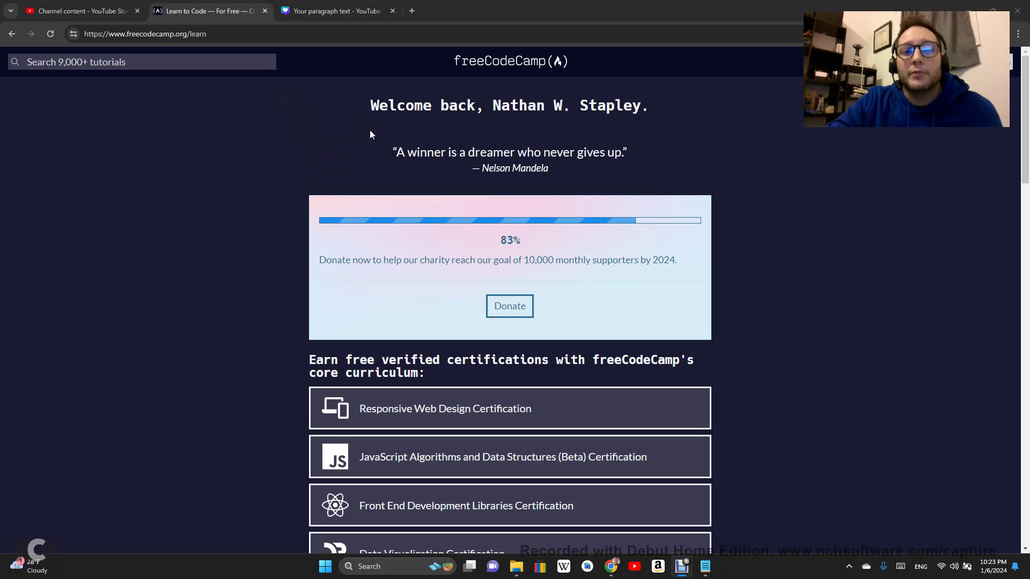
Reach Step 62 of the Cafe Menu course via the Responsive Web Design certification page
{"action": "left_click", "coordinate": [703, 372]}
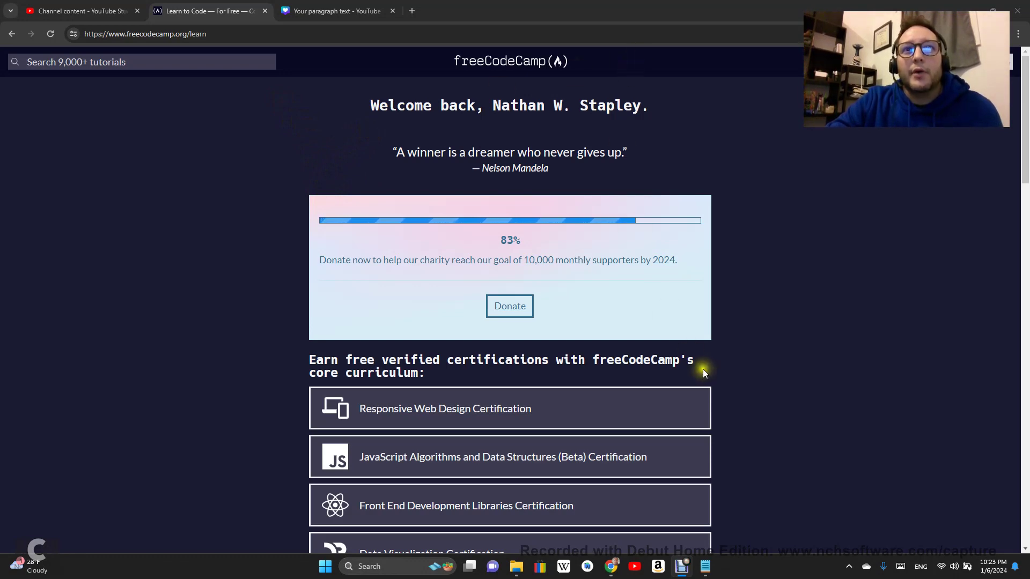
{"action": "scroll", "coordinate": [760, 367], "scroll_direction": "down", "scroll_amount": 3}
{"action": "scroll", "coordinate": [749, 396], "scroll_direction": "down", "scroll_amount": 2}
{"action": "scroll", "coordinate": [748, 396], "scroll_direction": "down", "scroll_amount": 2}
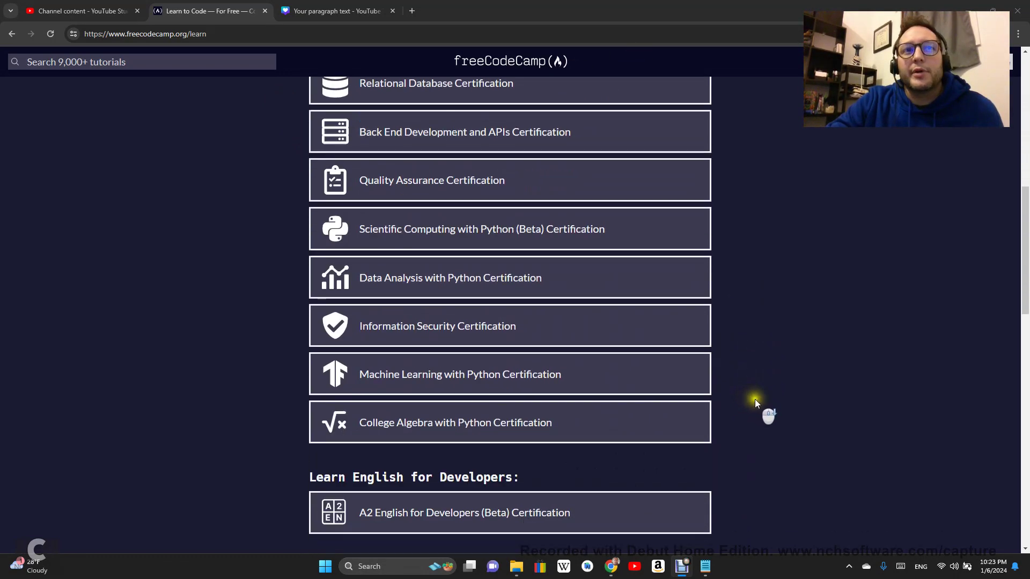
{"action": "scroll", "coordinate": [755, 399], "scroll_direction": "up", "scroll_amount": 2}
{"action": "scroll", "coordinate": [758, 400], "scroll_direction": "up", "scroll_amount": 2}
{"action": "scroll", "coordinate": [758, 400], "scroll_direction": "up", "scroll_amount": 2}
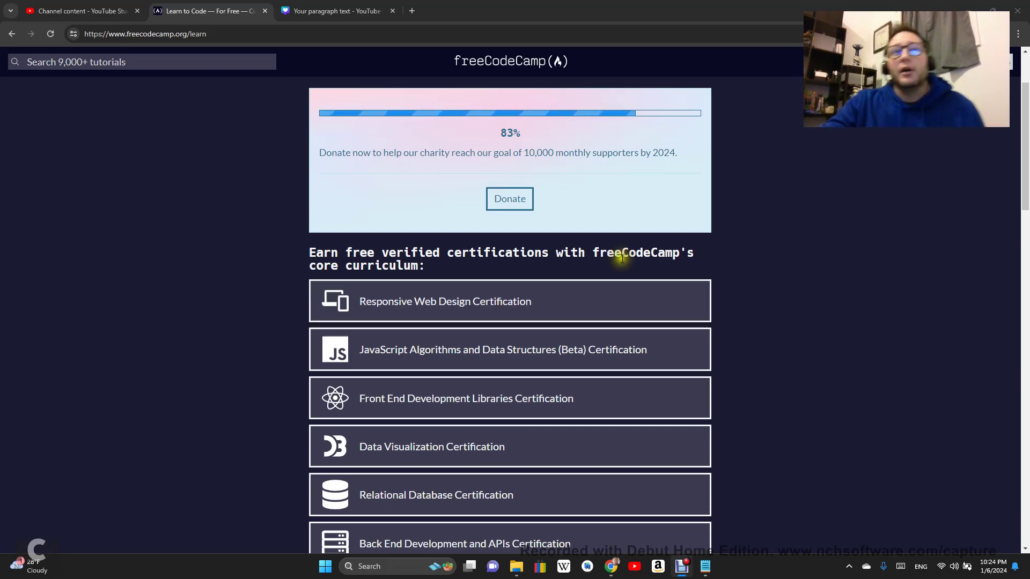
{"action": "scroll", "coordinate": [550, 406], "scroll_direction": "down", "scroll_amount": 2}
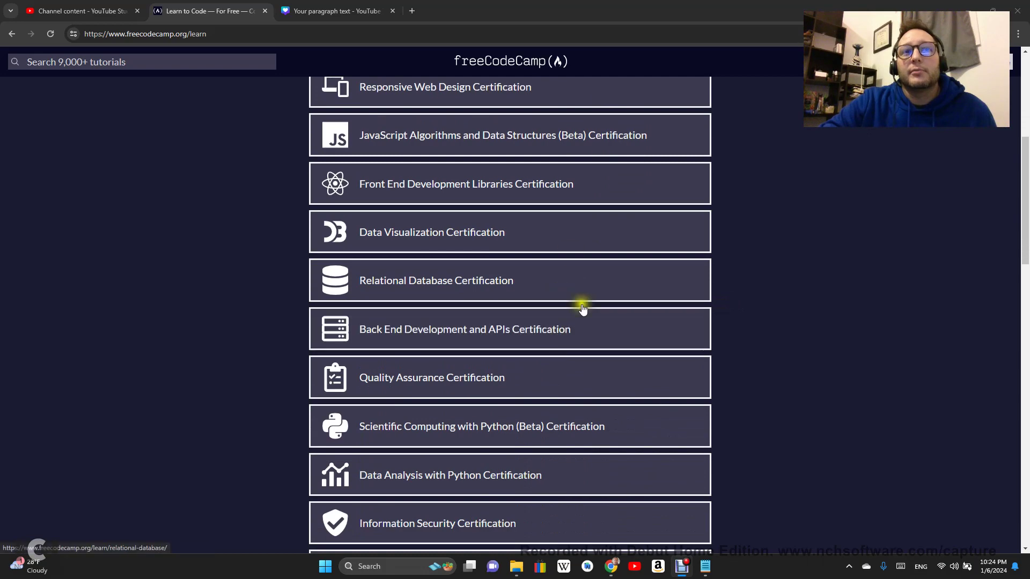
{"action": "scroll", "coordinate": [705, 384], "scroll_direction": "up", "scroll_amount": 1}
{"action": "scroll", "coordinate": [707, 296], "scroll_direction": "up", "scroll_amount": 2}
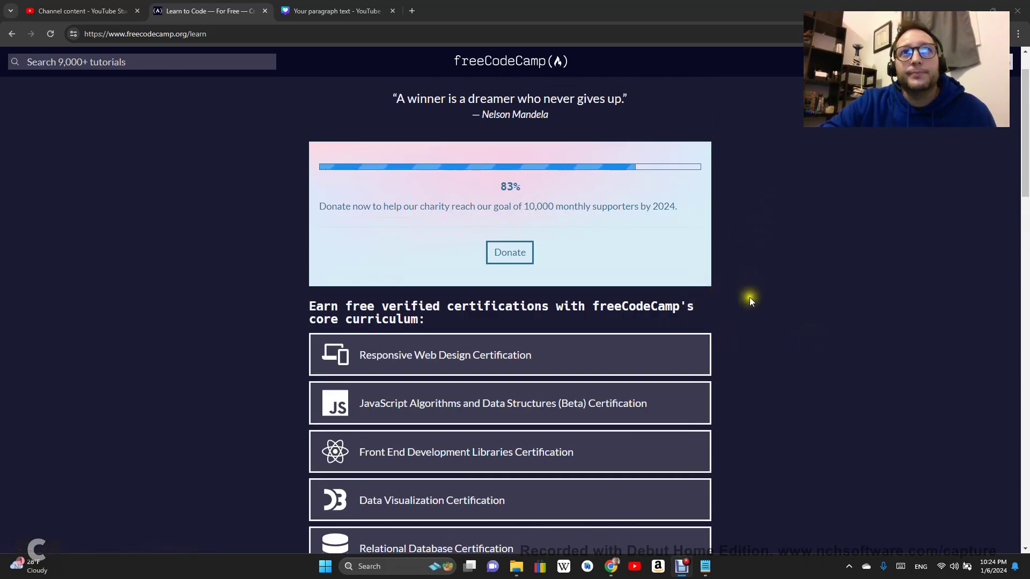
{"action": "left_click", "coordinate": [400, 367]}
{"action": "scroll", "coordinate": [809, 337], "scroll_direction": "down", "scroll_amount": 3}
{"action": "scroll", "coordinate": [793, 335], "scroll_direction": "down", "scroll_amount": 1}
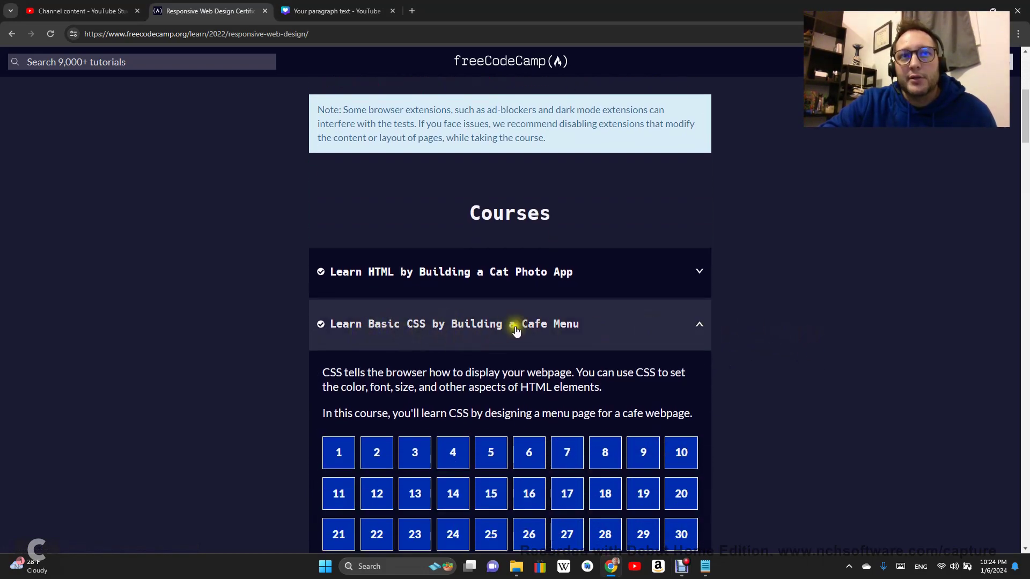
{"action": "scroll", "coordinate": [655, 335], "scroll_direction": "down", "scroll_amount": 2}
{"action": "scroll", "coordinate": [773, 340], "scroll_direction": "down", "scroll_amount": 2}
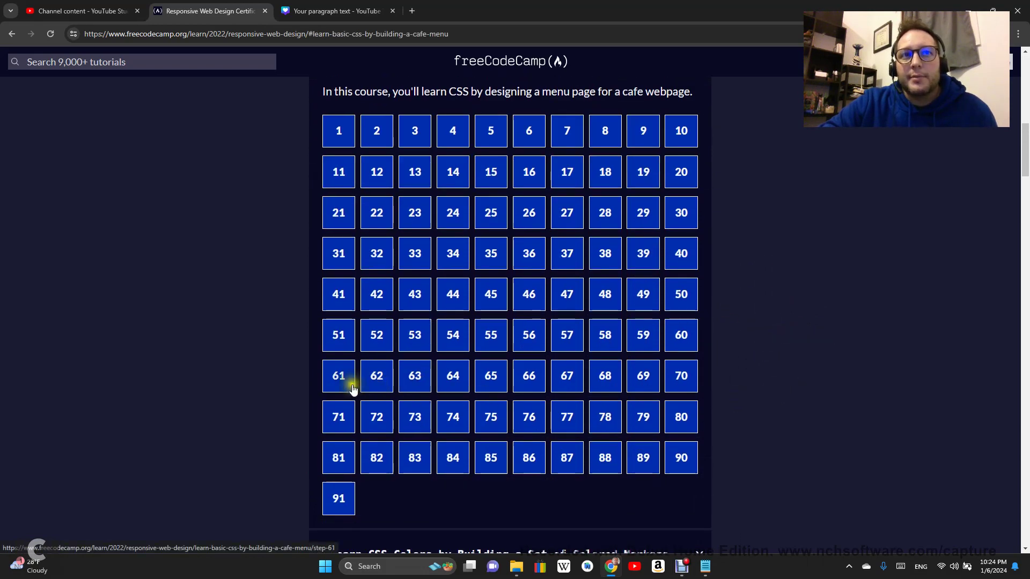
{"action": "left_click", "coordinate": [377, 388]}
{"action": "type", "text": "h1 {}"}
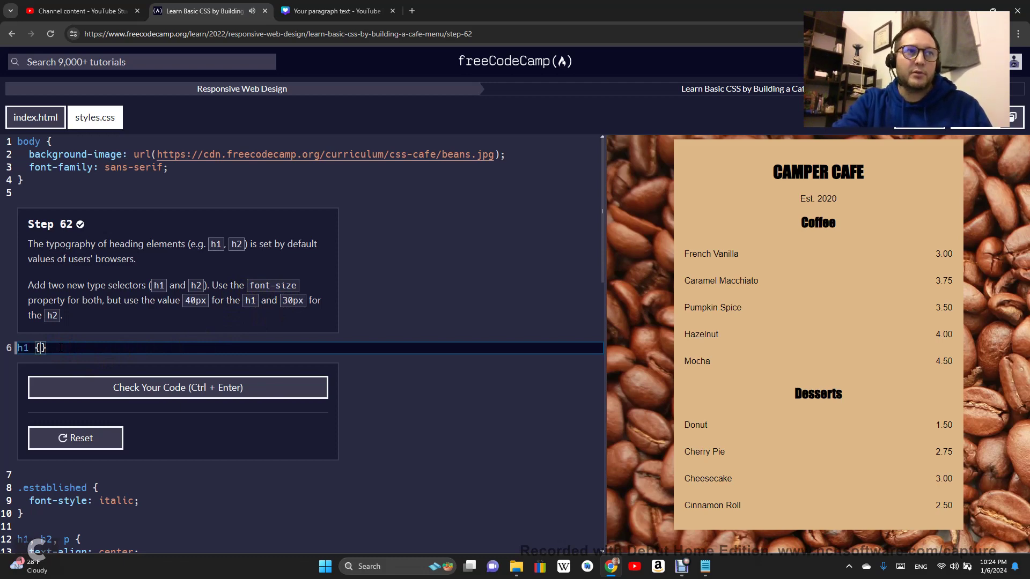
Write the h1 rule with font-size: 40px, enlarging the CAMPER CAFE title
{"action": "key", "text": "Return"}
{"action": "type", "text": "font-size"}
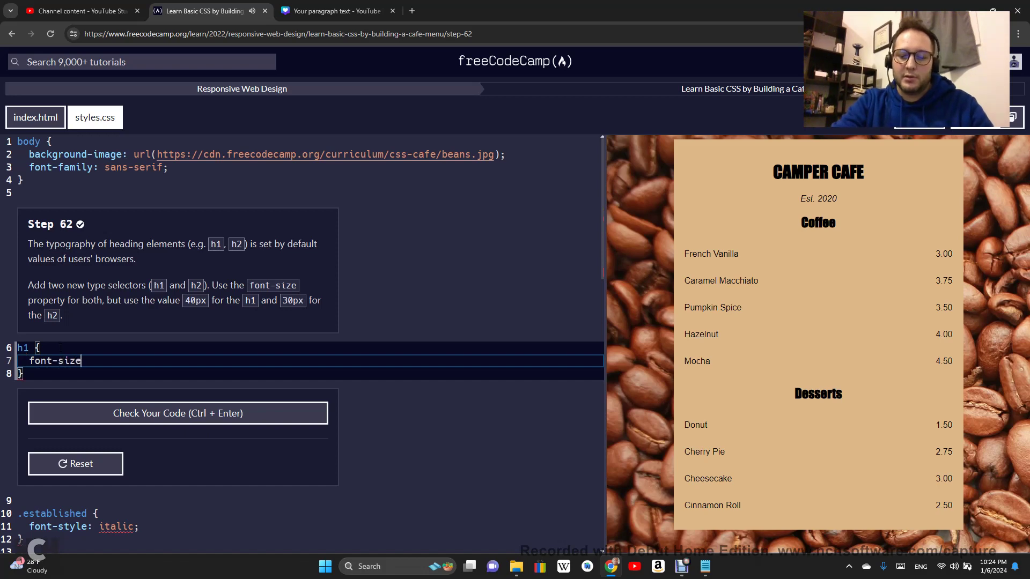
{"action": "type", "text": ":"}
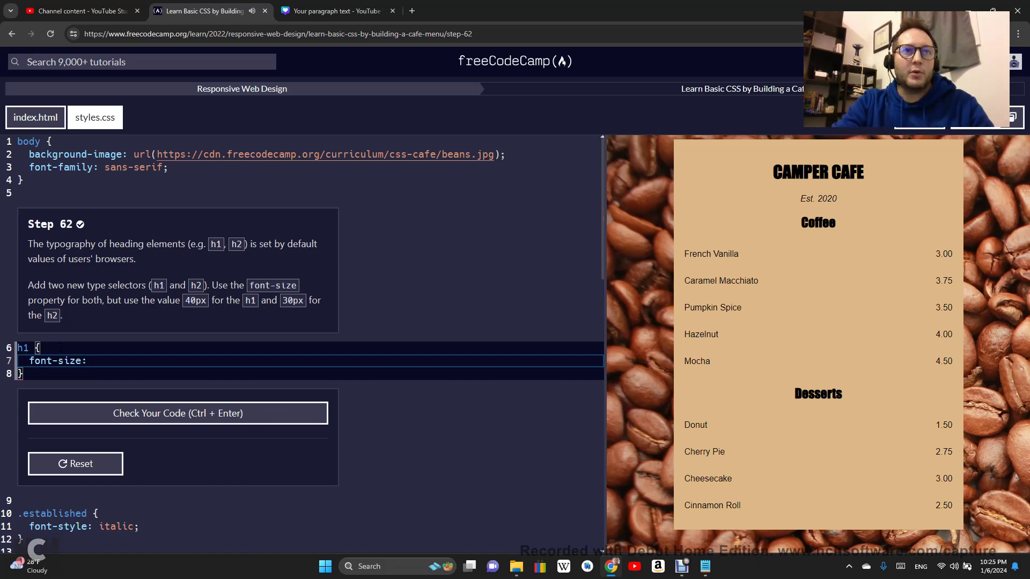
{"action": "type", "text": " 40px;"}
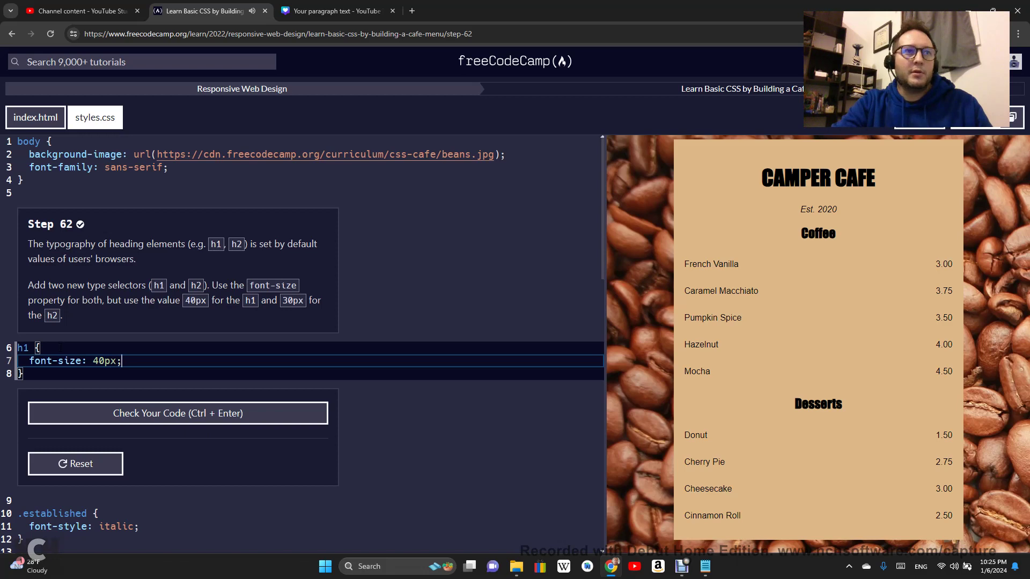
Write an h2 rule below it with font-size: 30px for the Coffee and Desserts headings
{"action": "key", "text": "Down"}
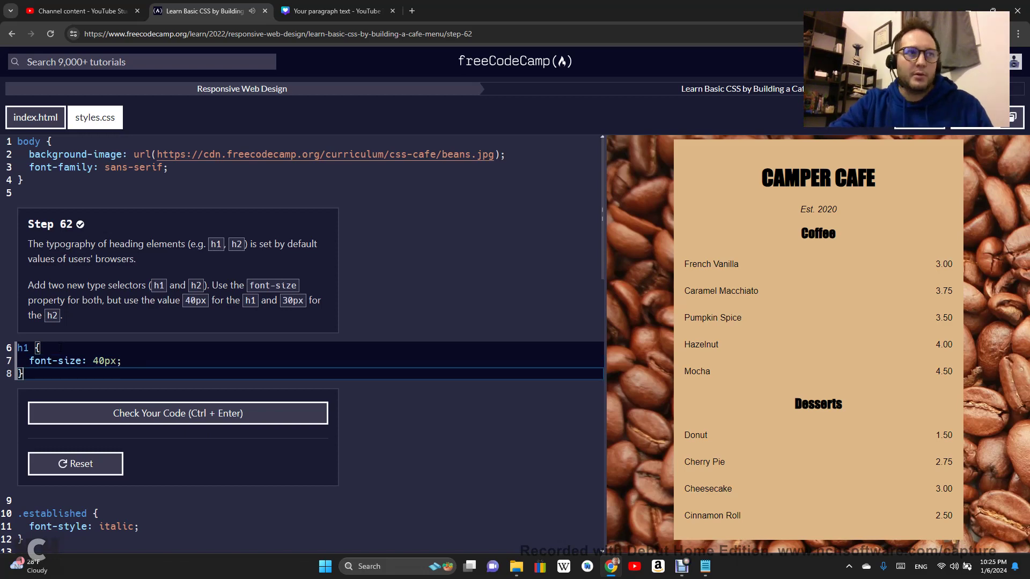
{"action": "key", "text": "Return"}
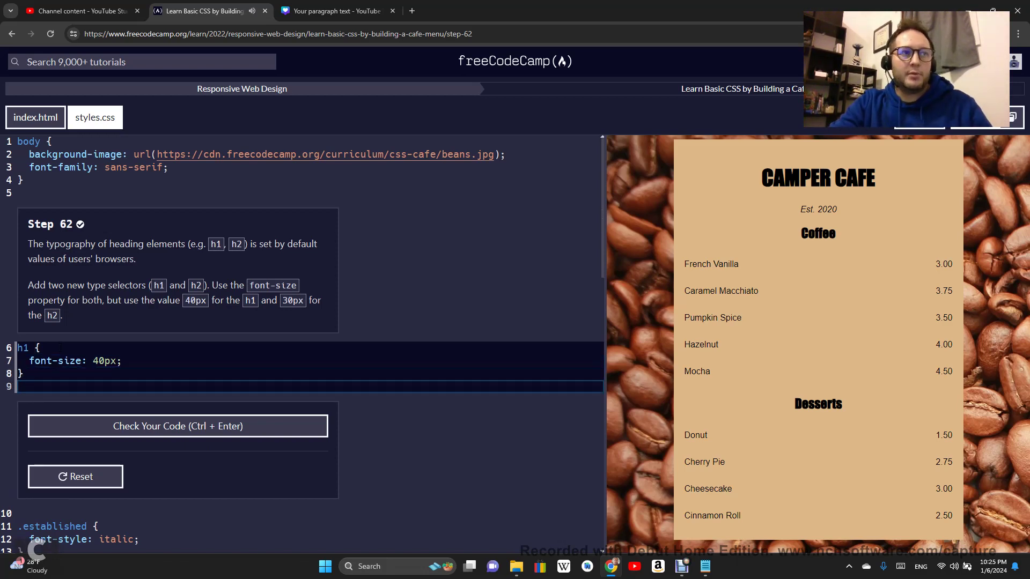
{"action": "type", "text": "h2 {"}
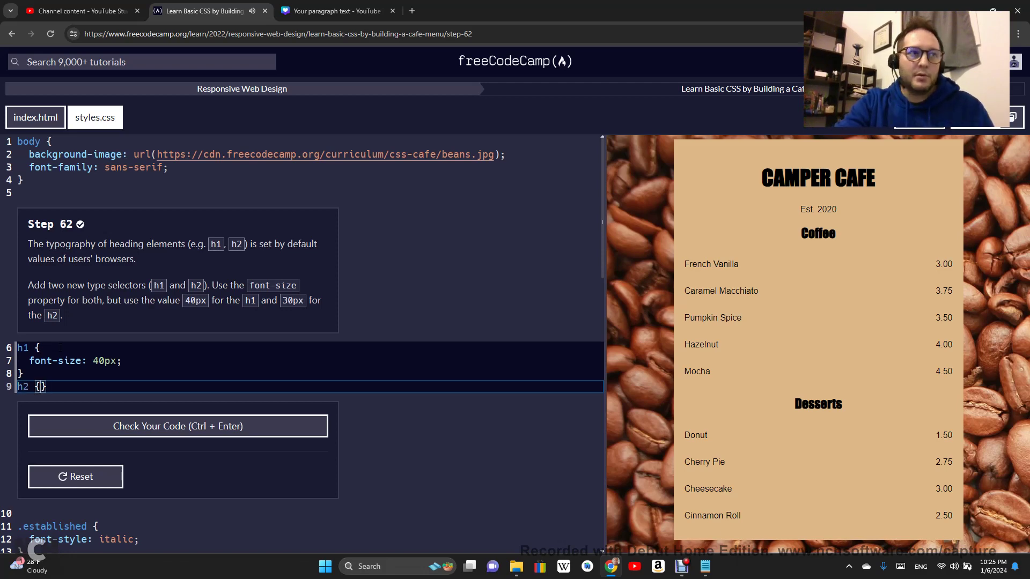
{"action": "key", "text": "Return"}
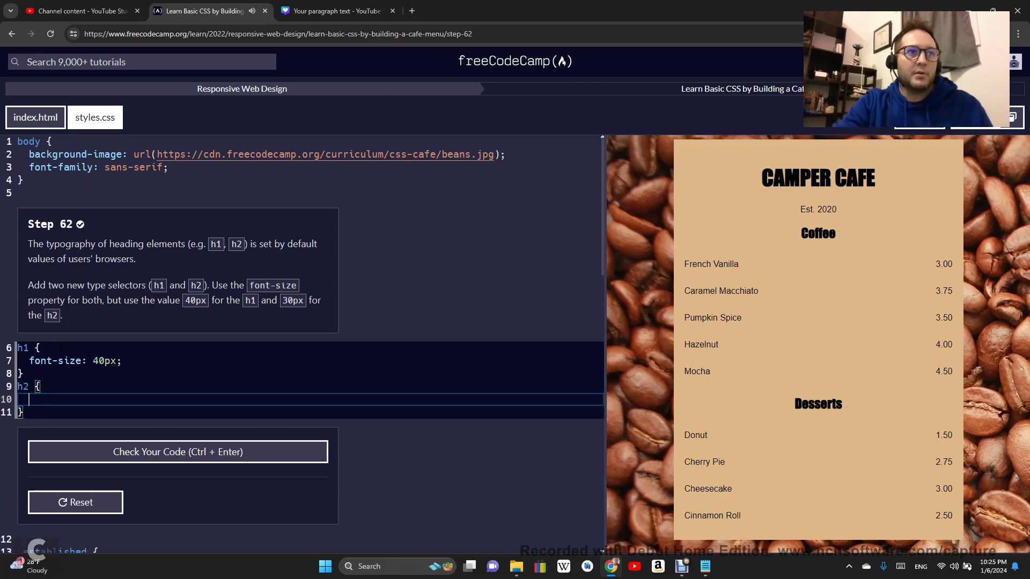
{"action": "type", "text": "font-size:30px;"}
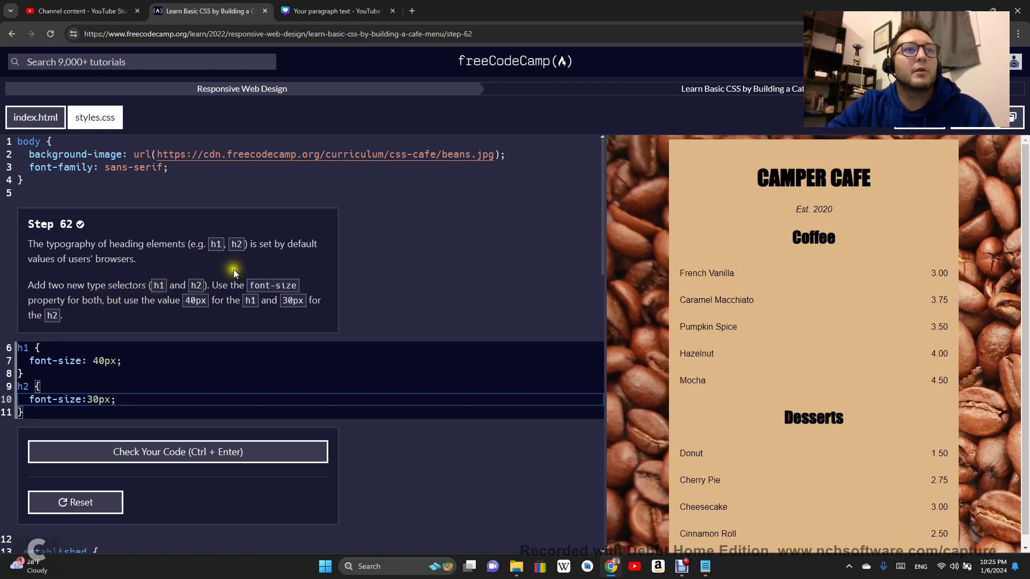
{"action": "scroll", "coordinate": [165, 362], "scroll_direction": "down", "scroll_amount": 1}
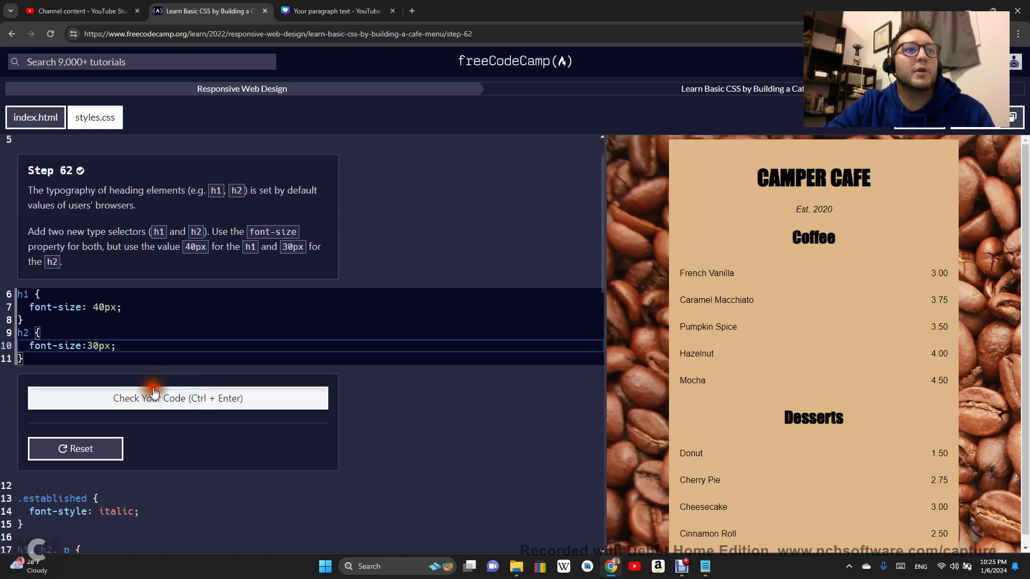
Check the heading font-size code, submit it, and advance to Step 63 about the footer
{"action": "left_click", "coordinate": [154, 392]}
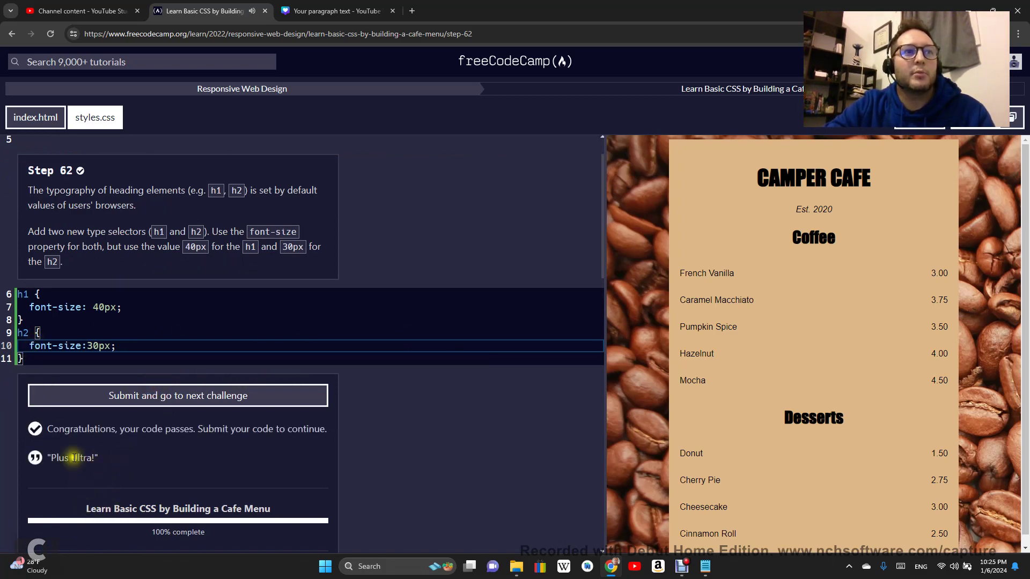
{"action": "left_click", "coordinate": [143, 466]}
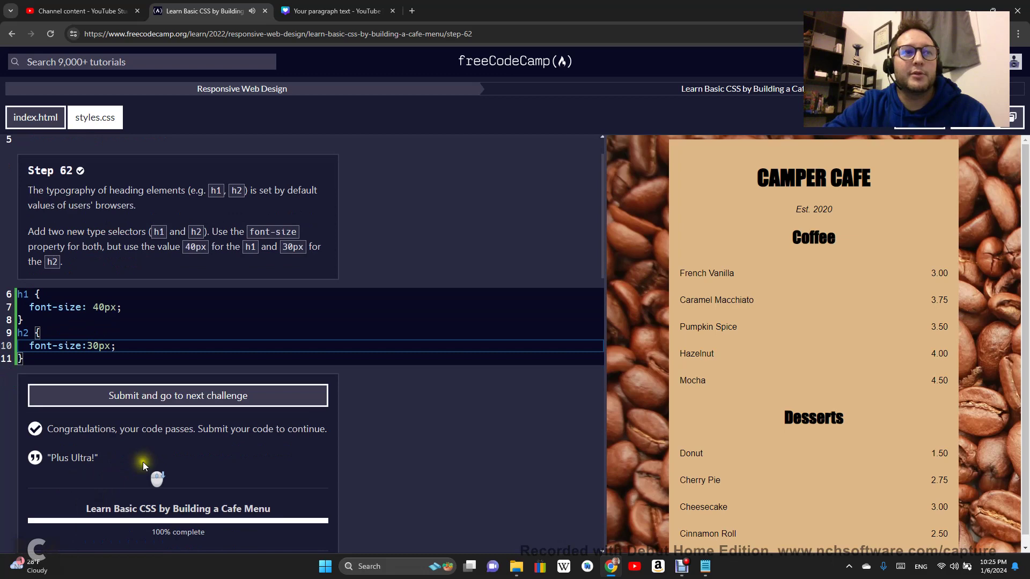
{"action": "scroll", "coordinate": [144, 463], "scroll_direction": "down", "scroll_amount": 1}
{"action": "scroll", "coordinate": [134, 368], "scroll_direction": "up", "scroll_amount": 1}
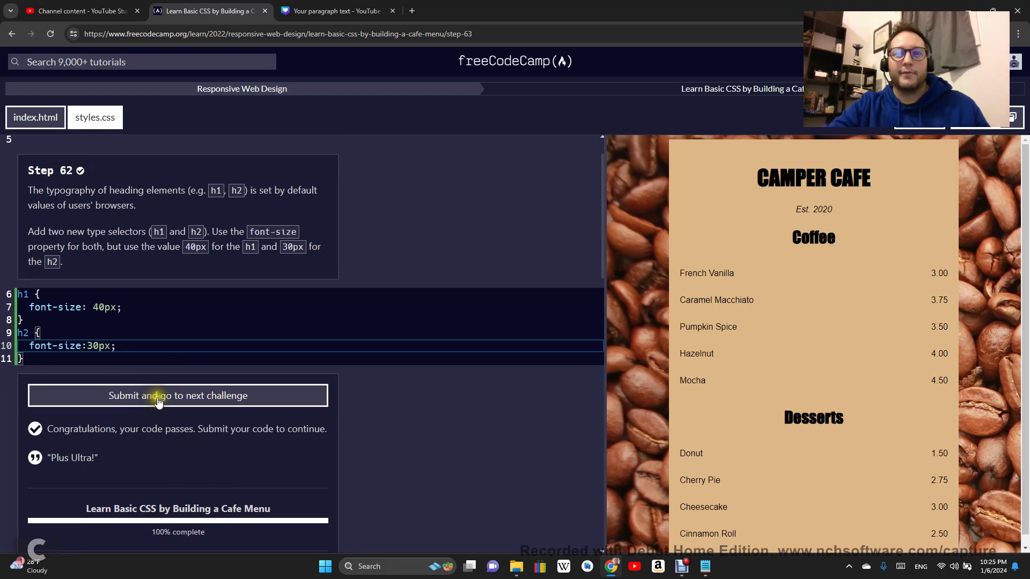
{"action": "left_click", "coordinate": [153, 398]}
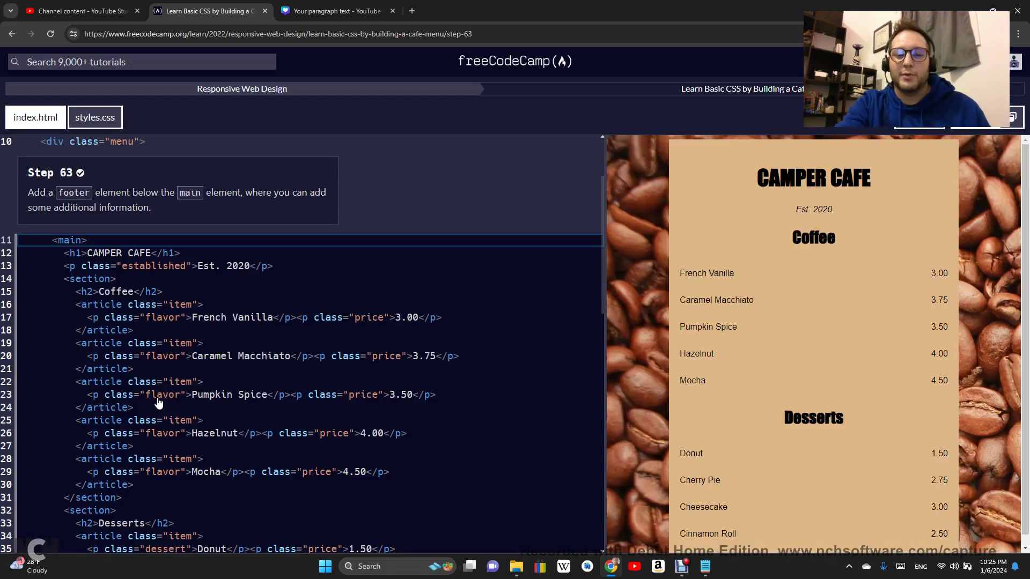